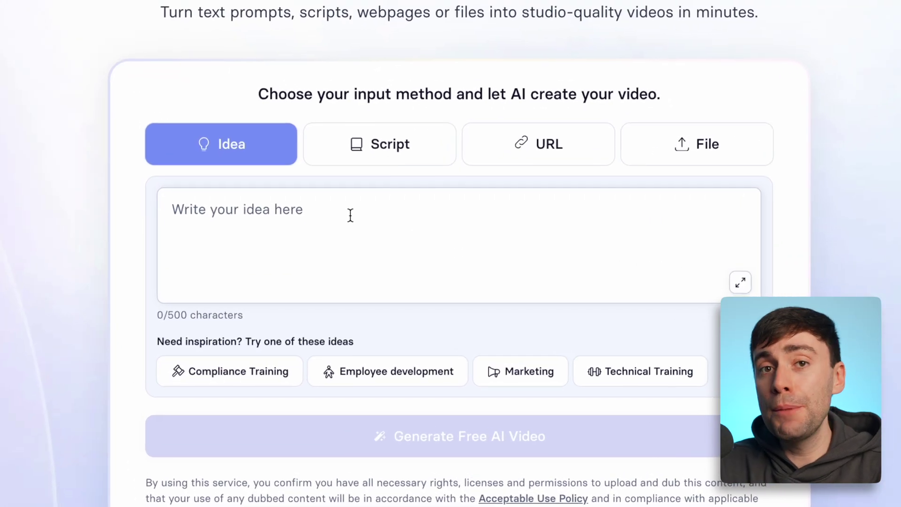
# Try the script, link and file input modes, then return to the idea mode
pyautogui.click(350, 215)
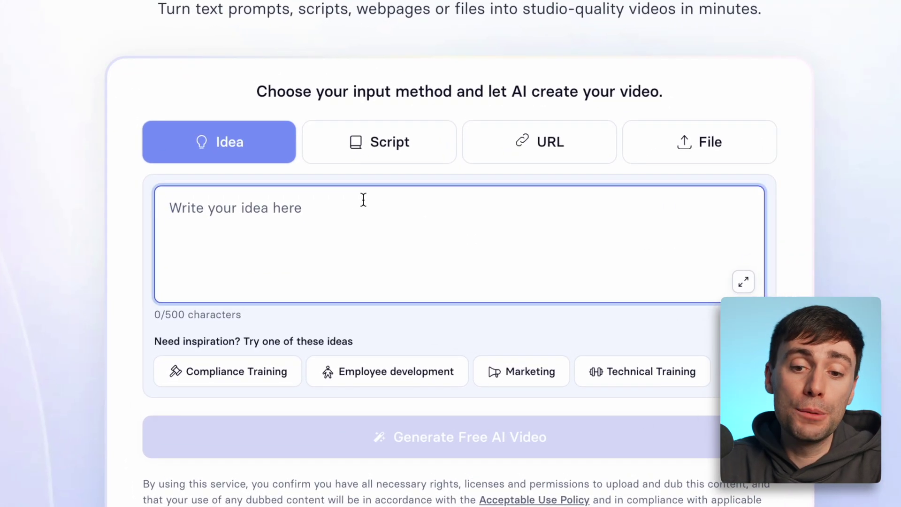
pyautogui.click(424, 153)
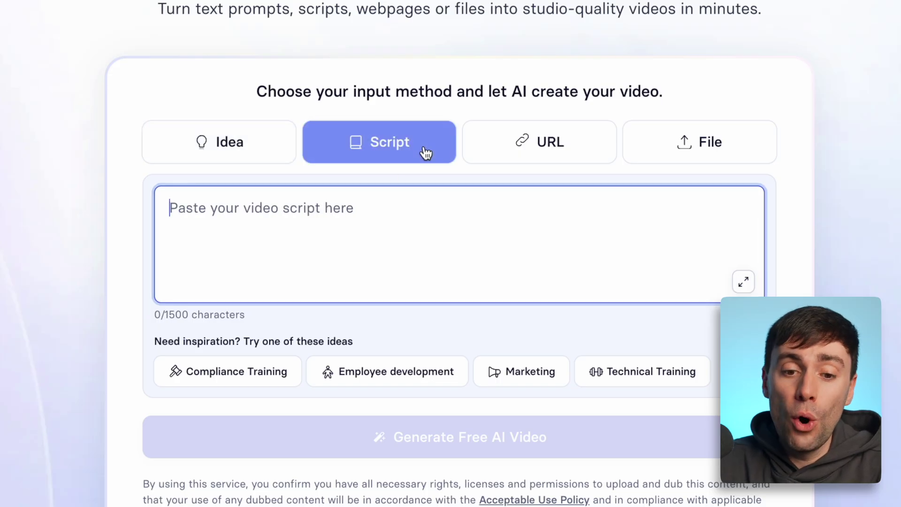
pyautogui.click(594, 154)
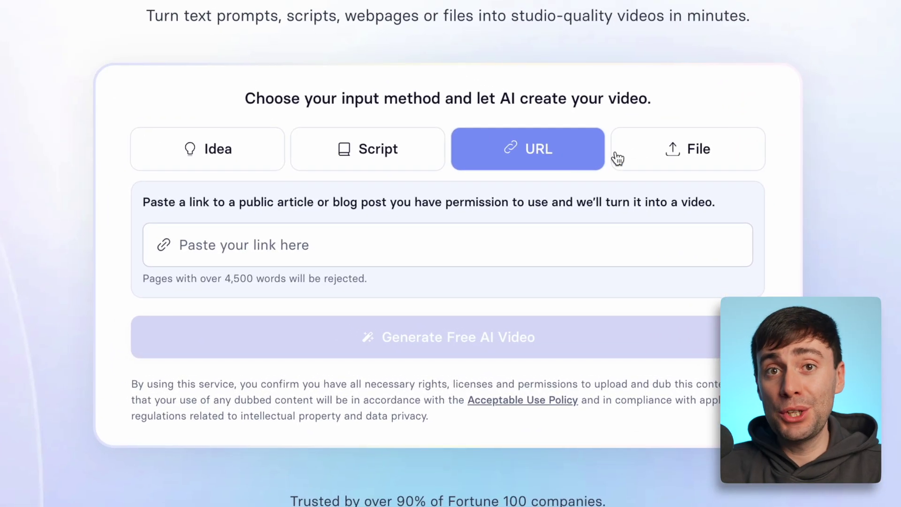
pyautogui.click(730, 155)
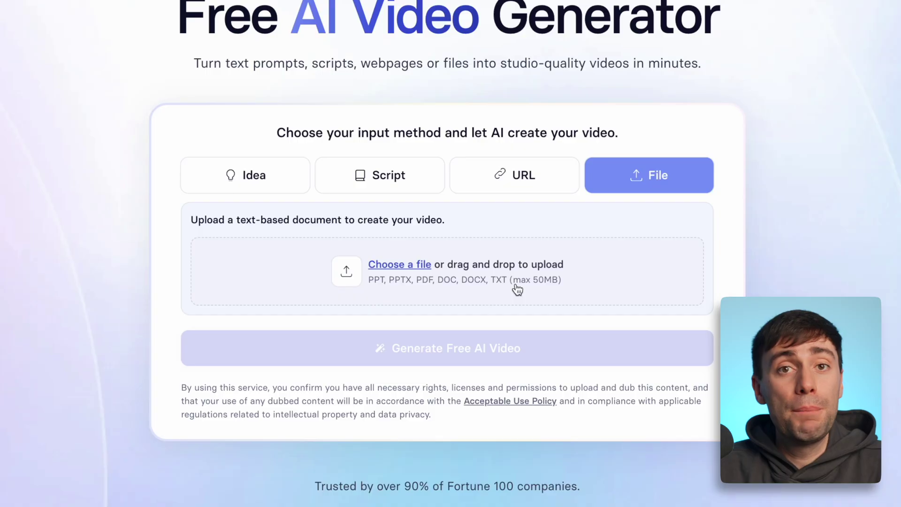
pyautogui.click(262, 185)
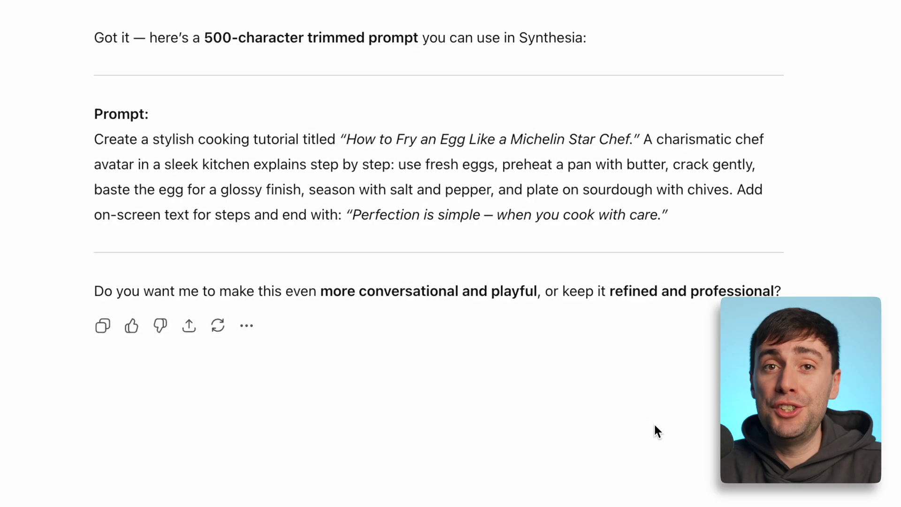
# Copy the whole egg-frying tutorial prompt paragraph from ChatGPT
pyautogui.tripleClick(405, 168)
pyautogui.rightClick(407, 169)
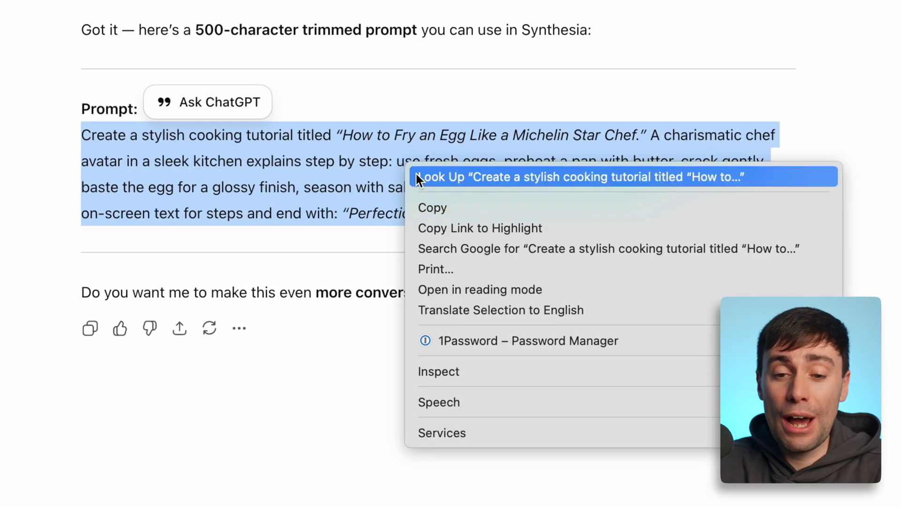
pyautogui.click(452, 206)
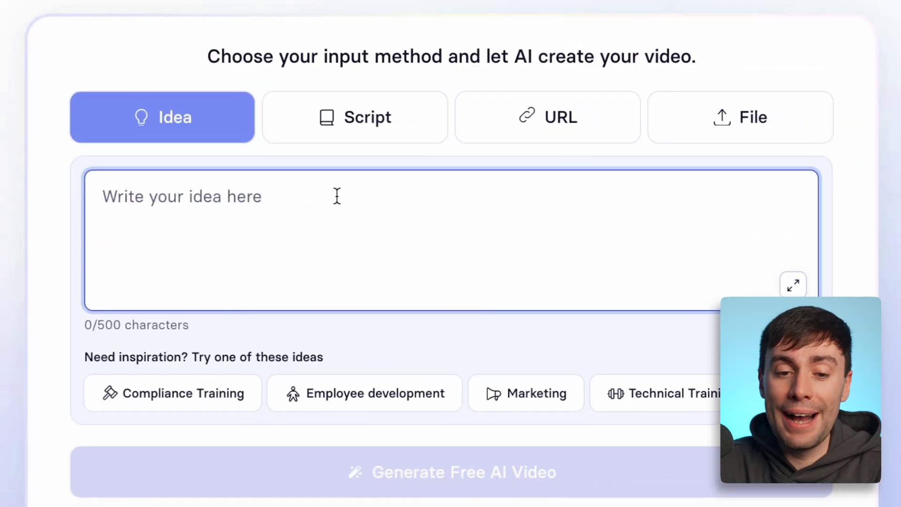
# Paste the Michelin-star egg-frying prompt into the Idea box and generate the free AI video
pyautogui.press('super+v')
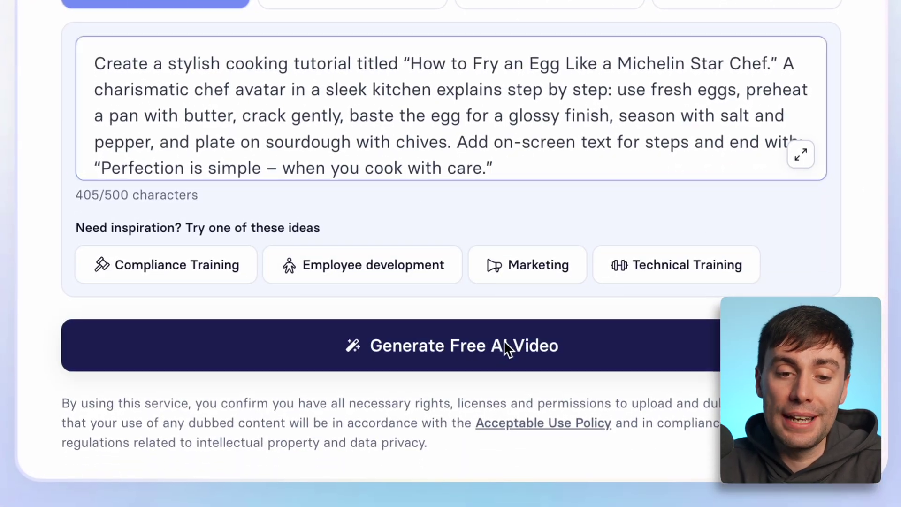
pyautogui.click(505, 347)
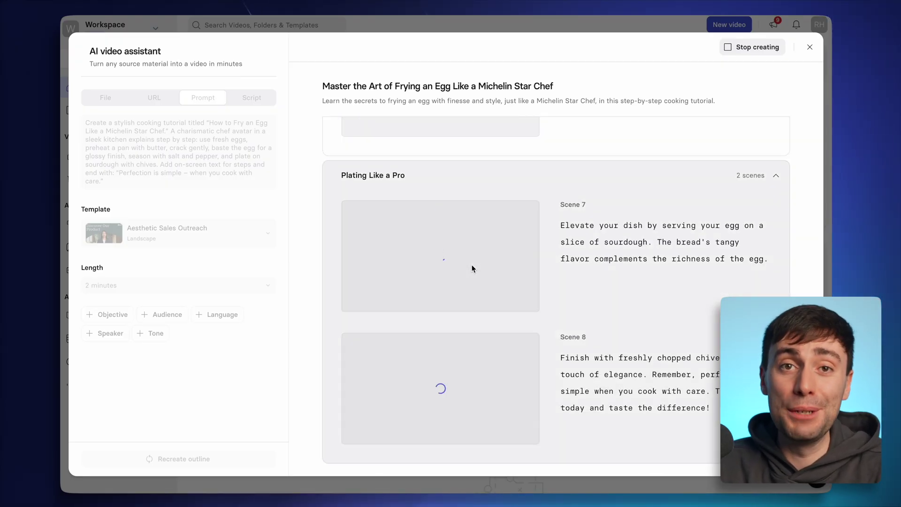
# Scroll the egg outline back to Scene 1 and open the Template dropdown gallery
pyautogui.scroll(5, 472, 268)
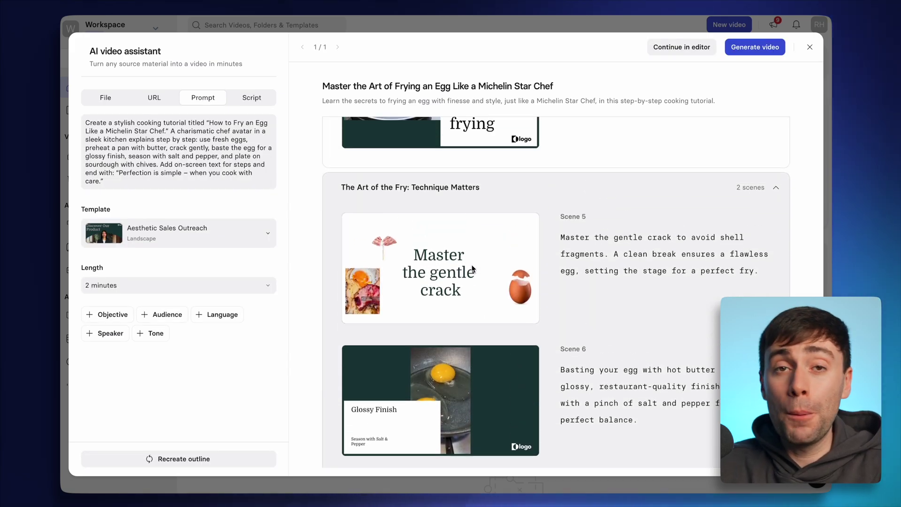
pyautogui.scroll(10, 471, 268)
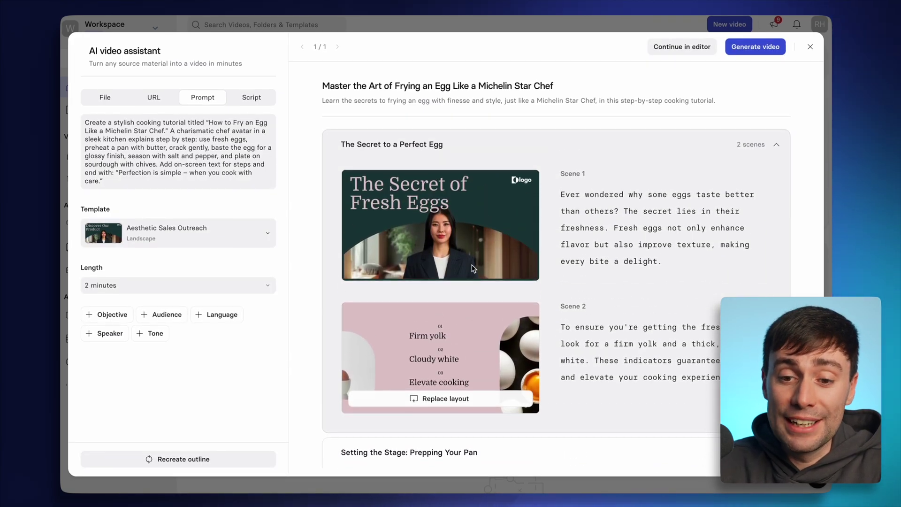
pyautogui.moveTo(471, 269)
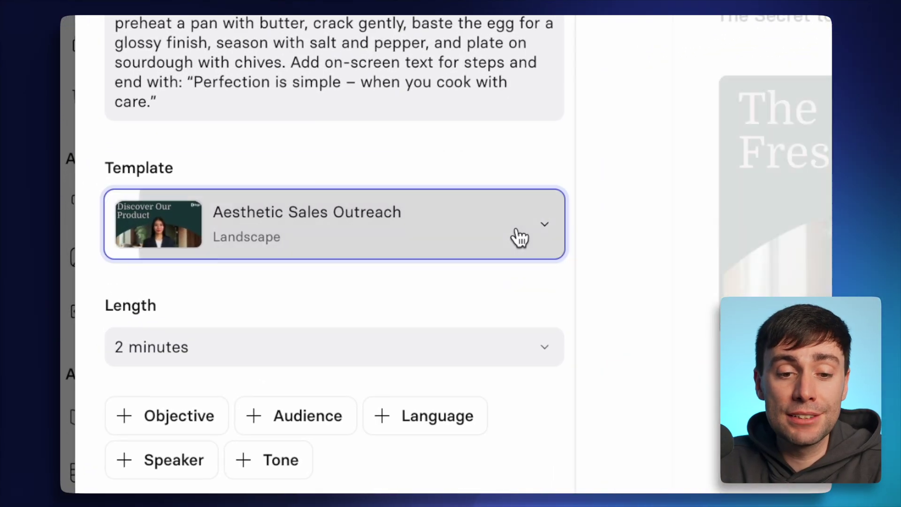
pyautogui.click(519, 238)
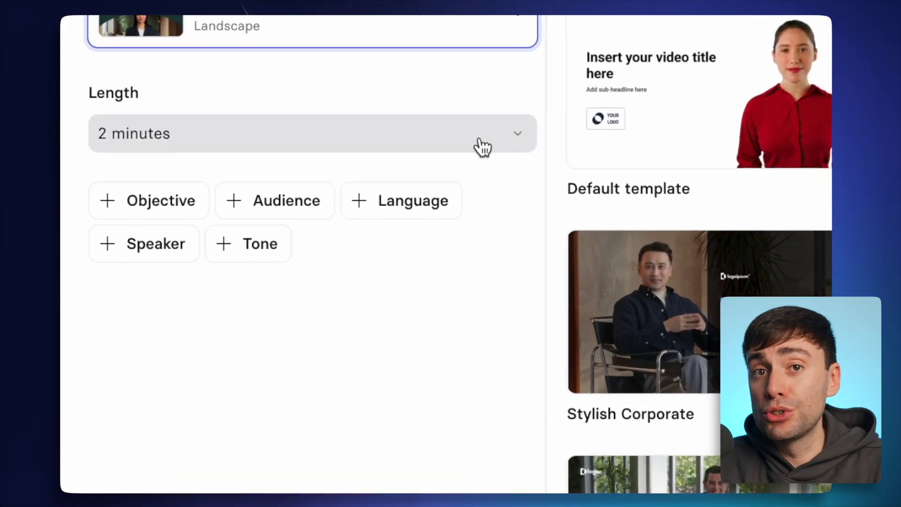
# Keep the 2-minute length, add an objective, and open the video in the editor at scene 2
pyautogui.click(250, 285)
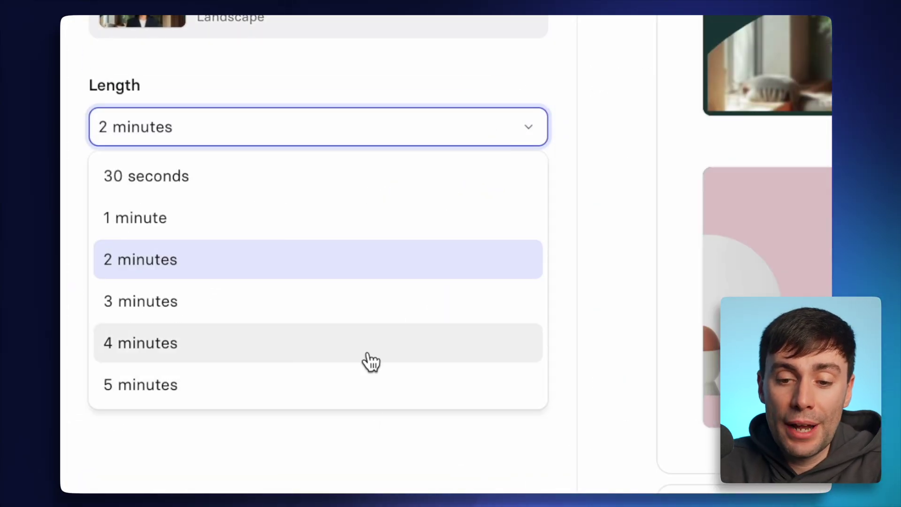
pyautogui.click(345, 269)
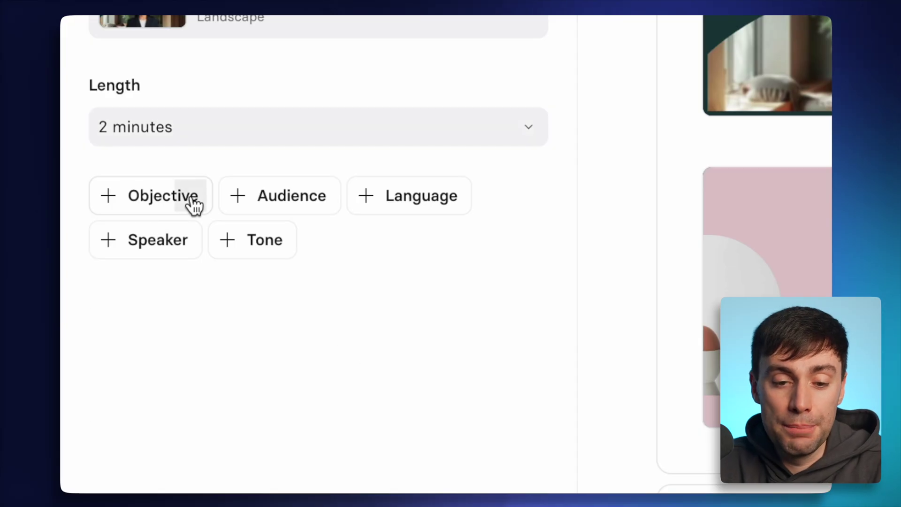
pyautogui.click(194, 205)
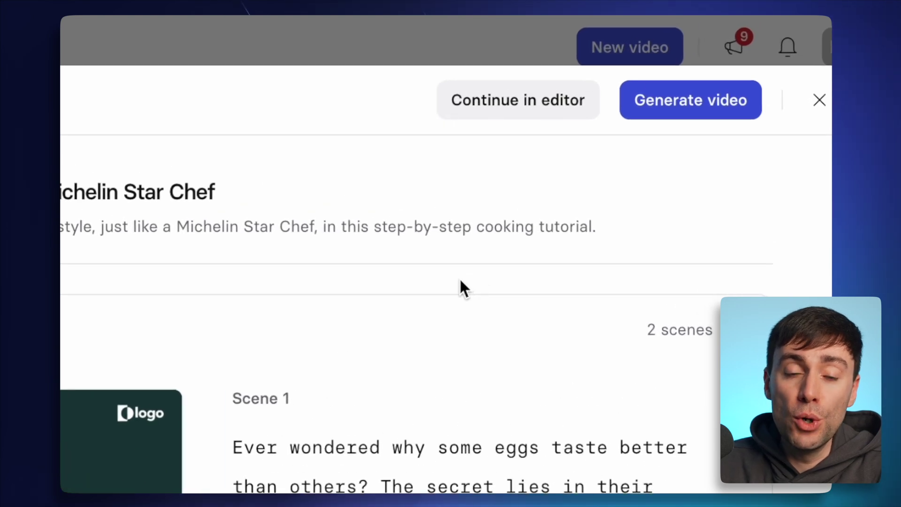
pyautogui.click(532, 105)
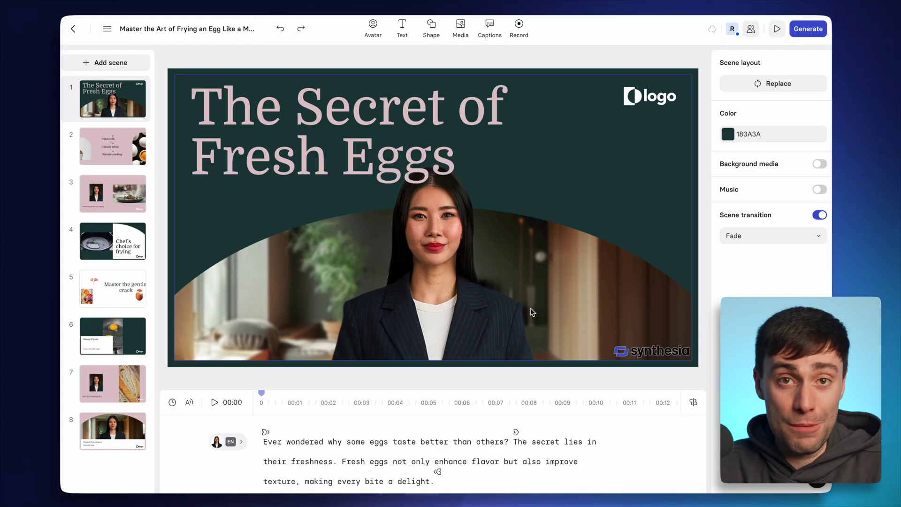
pyautogui.click(127, 148)
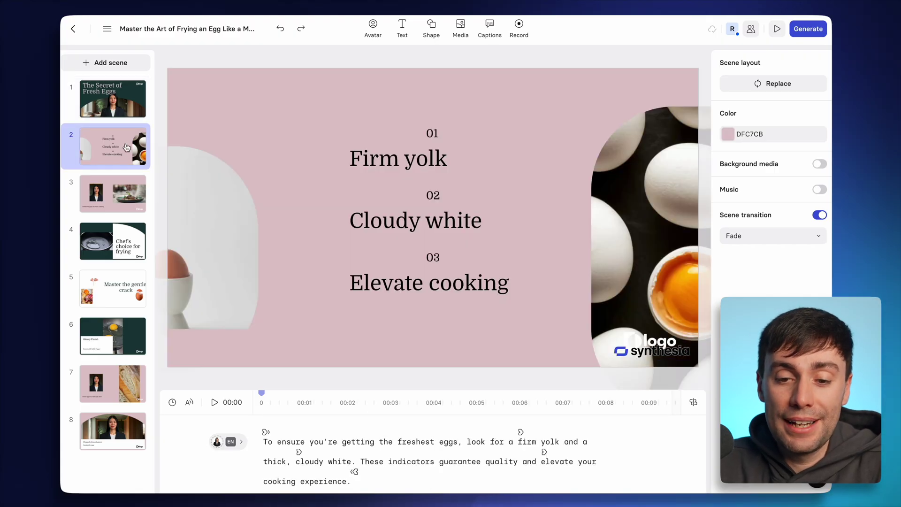
# Review scenes 3 and 4, preview scene 1, and rewrite its narration as 'Ever wanted to fry an egg like the pros?…'
pyautogui.click(126, 195)
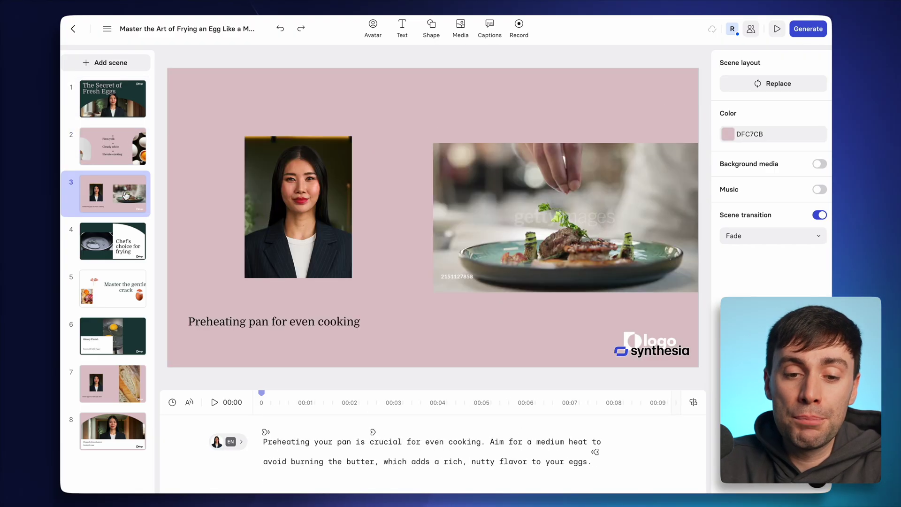
pyautogui.click(124, 238)
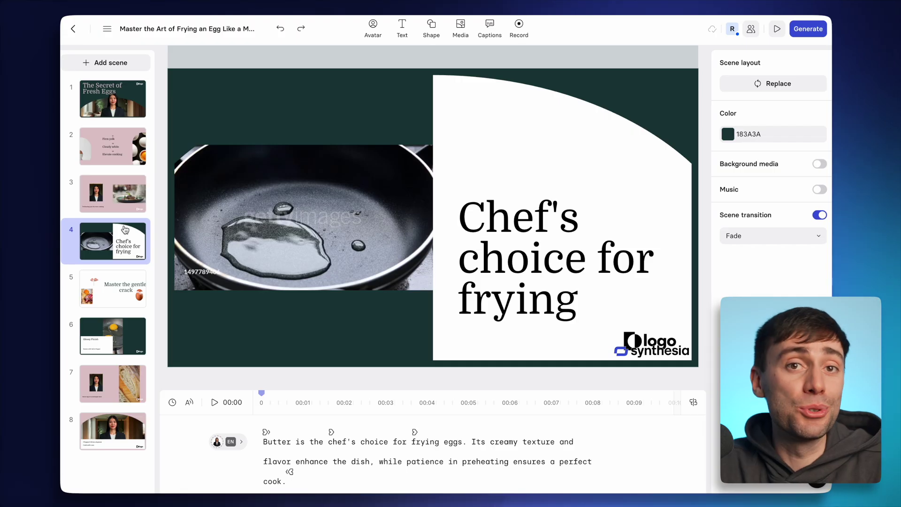
pyautogui.click(115, 102)
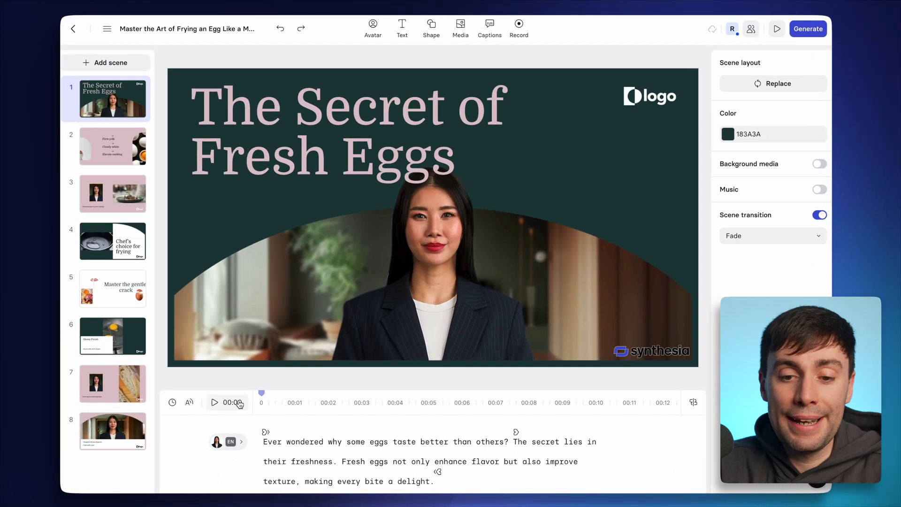
pyautogui.click(241, 407)
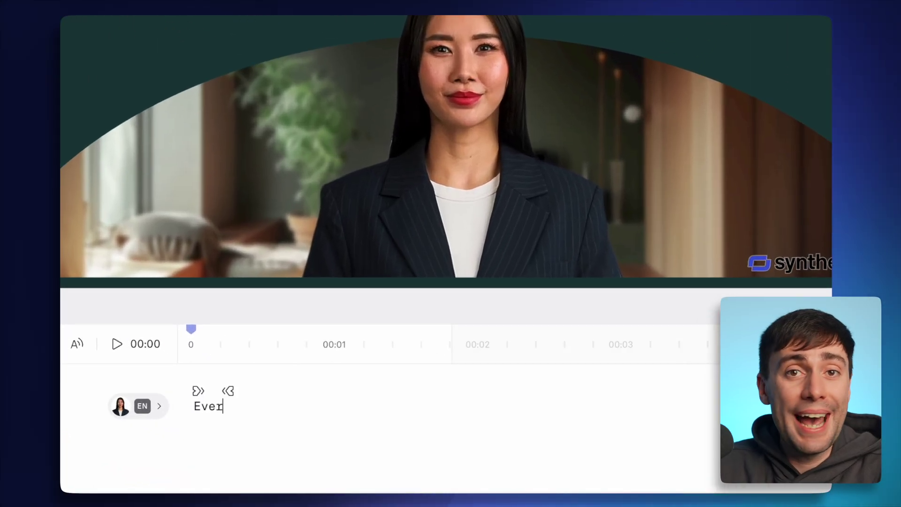
pyautogui.write('wanted to fry an egg like the pros? Well,')
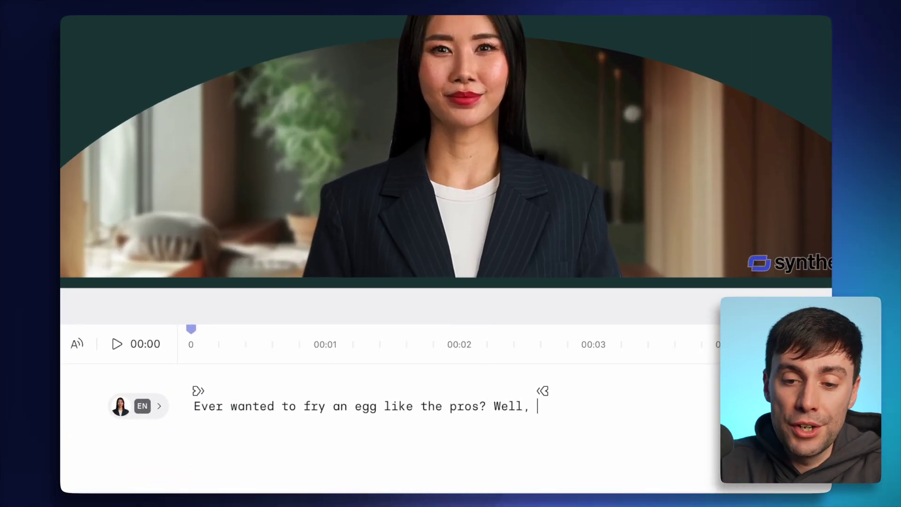
pyautogui.write(" you're about to learn the secret methods of michelin star chefs!")
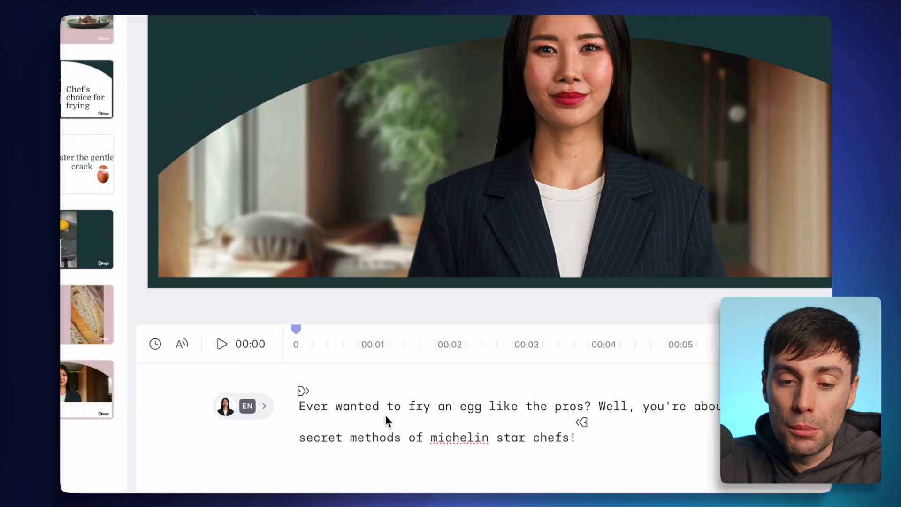
# Open the opening scene's avatar selector and scroll through the avatar grid
pyautogui.moveTo(311, 414)
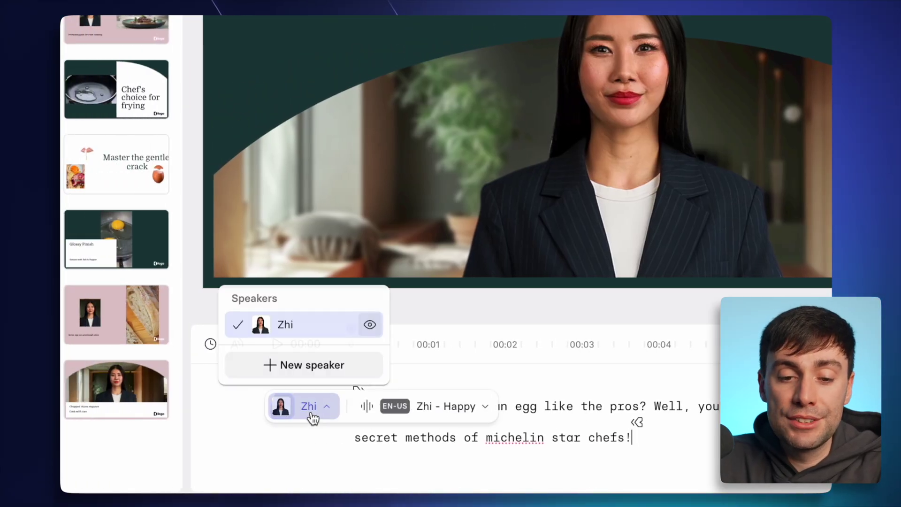
pyautogui.click(308, 365)
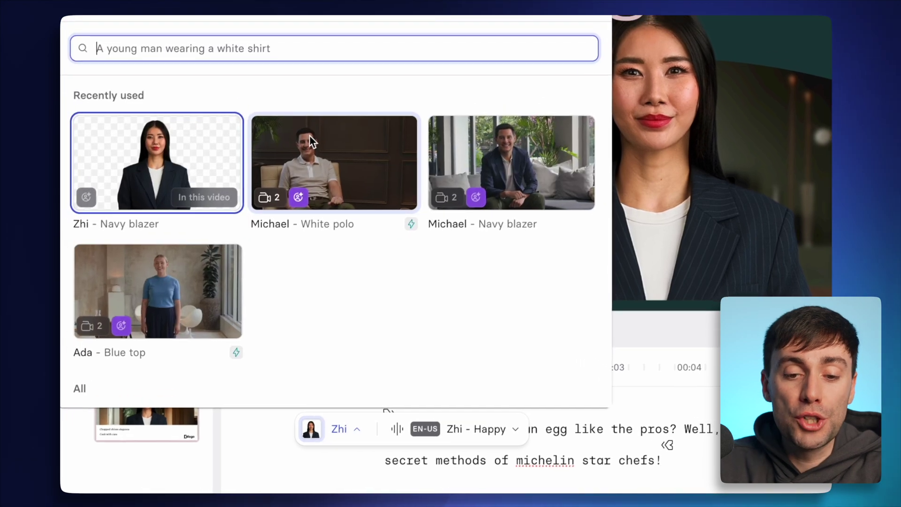
pyautogui.scroll(-9, 323, 141)
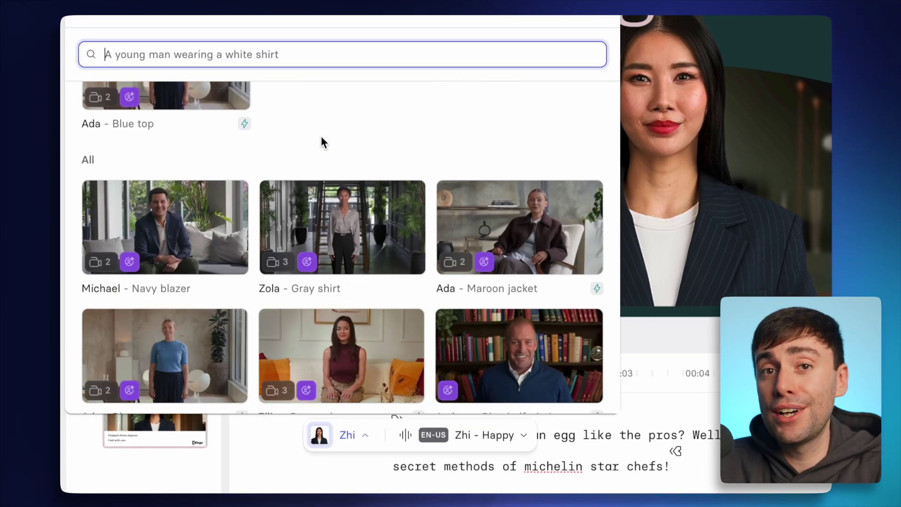
pyautogui.scroll(-7, 321, 136)
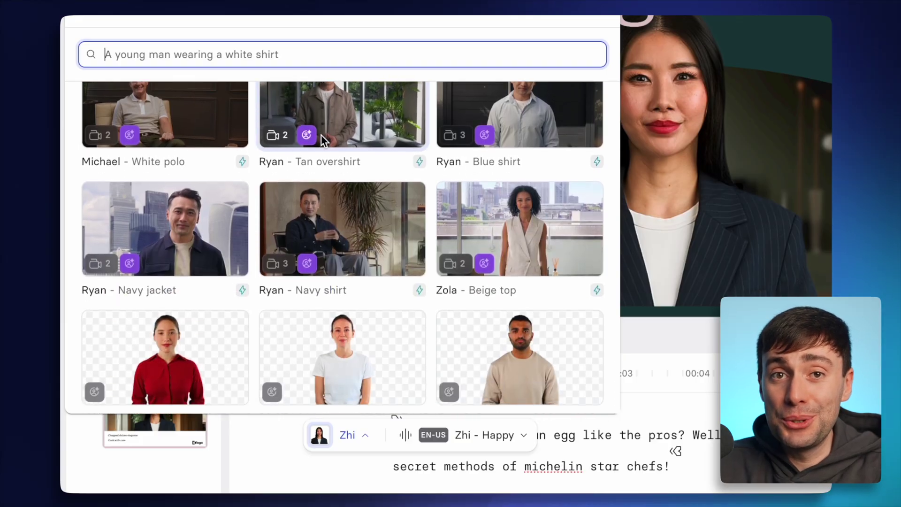
pyautogui.scroll(-6, 320, 133)
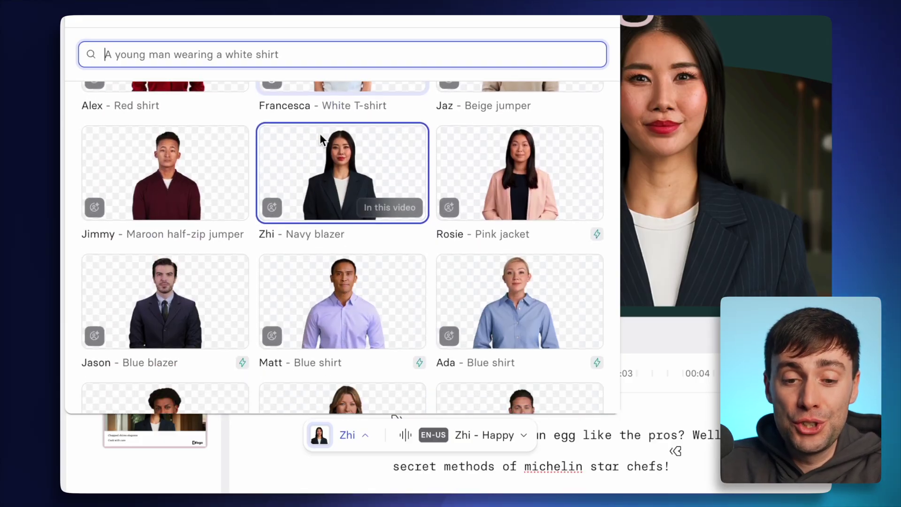
pyautogui.scroll(5, 320, 133)
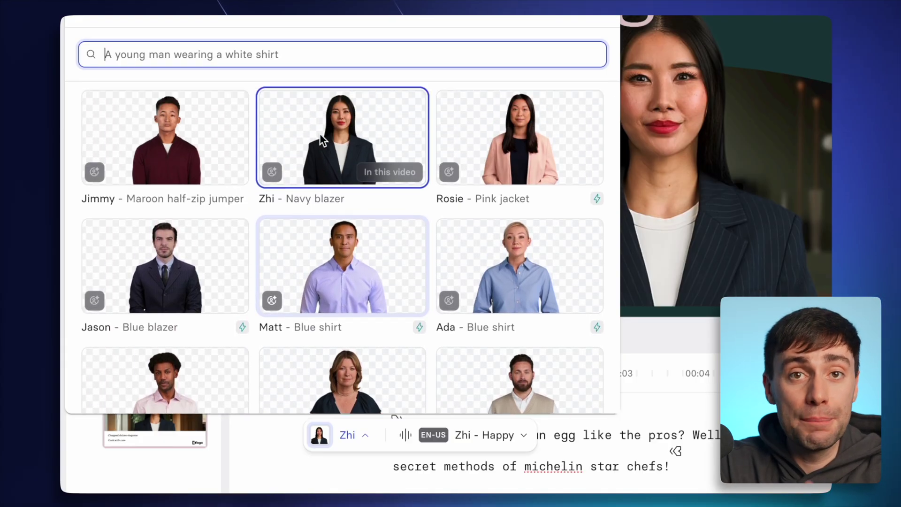
pyautogui.scroll(8, 320, 134)
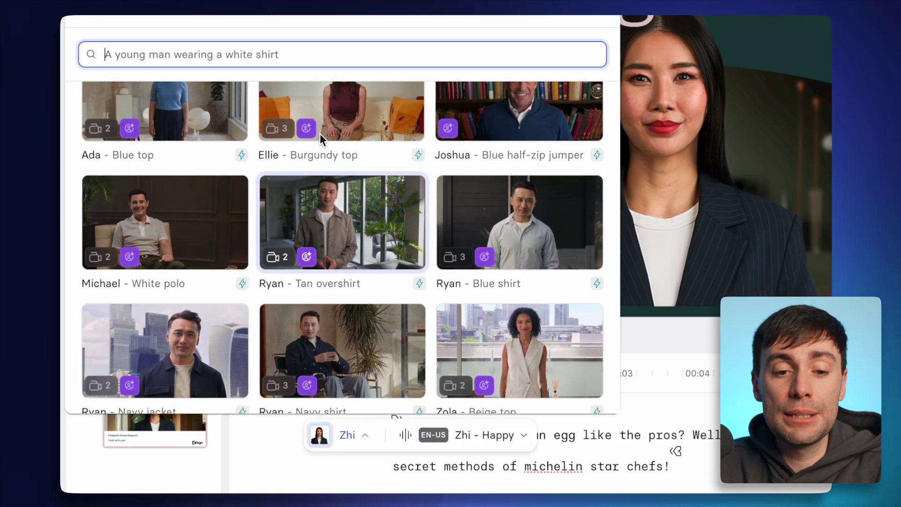
pyautogui.scroll(1, 319, 133)
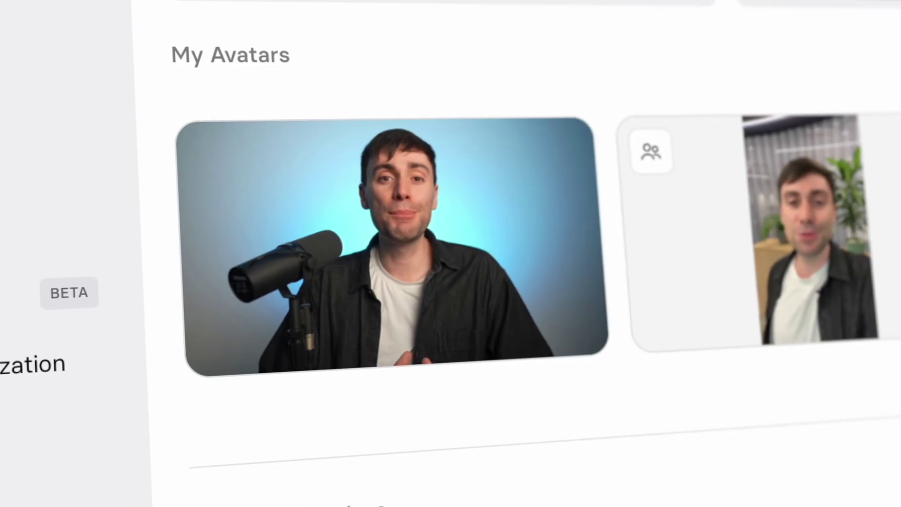
pyautogui.moveTo(508, 307)
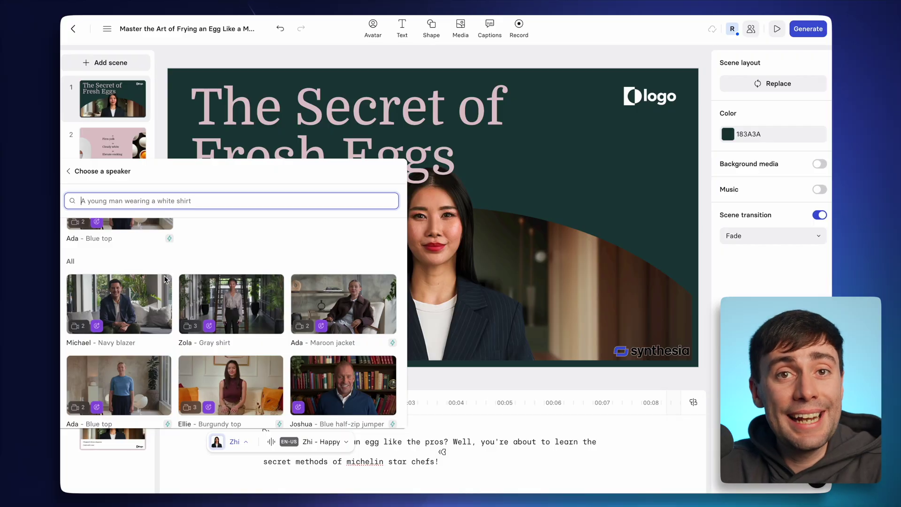
# Try Michael - Navy blazer as presenter, then undo back to Zhi
pyautogui.click(121, 300)
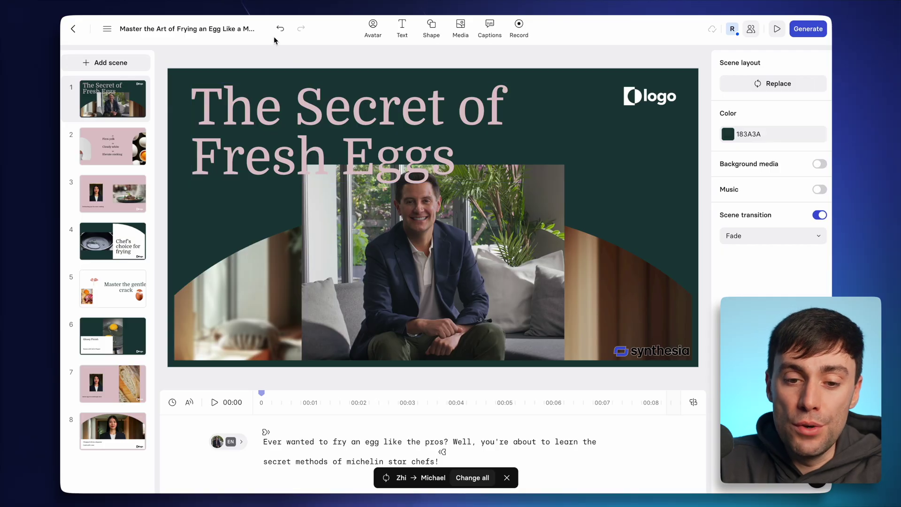
pyautogui.click(273, 37)
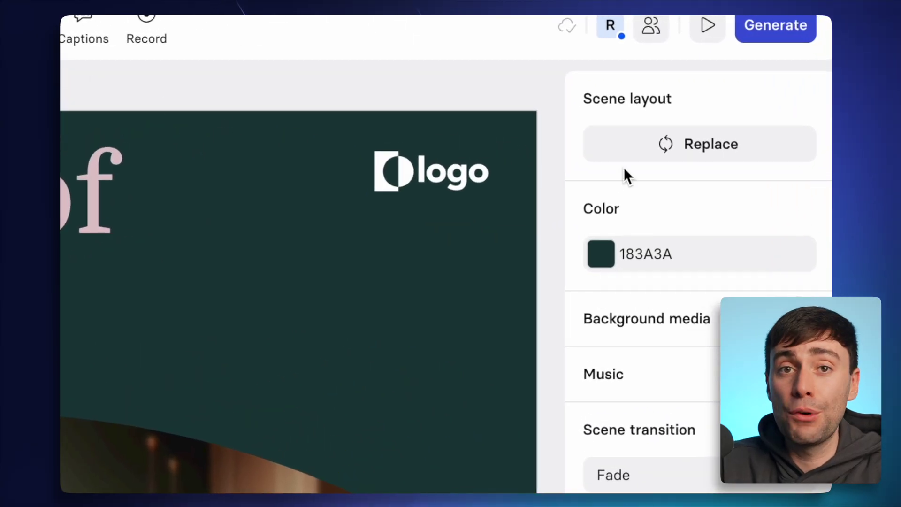
pyautogui.click(672, 163)
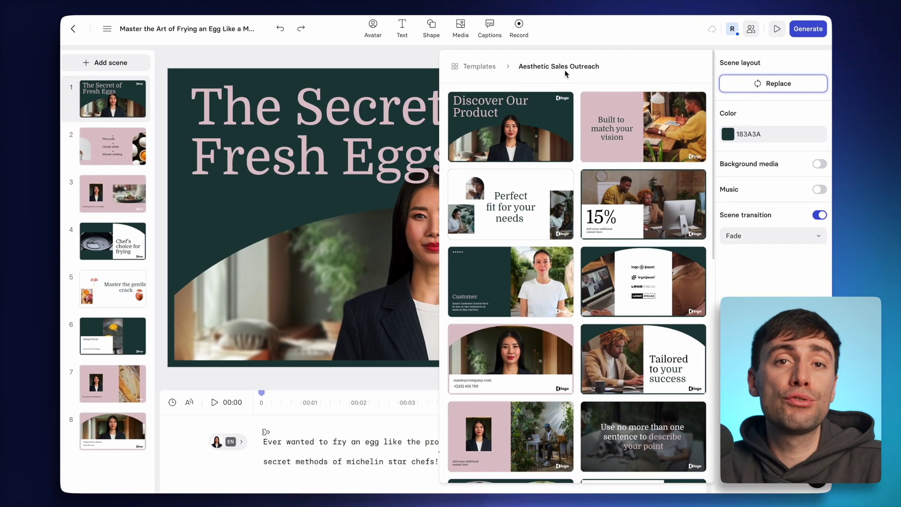
pyautogui.click(479, 66)
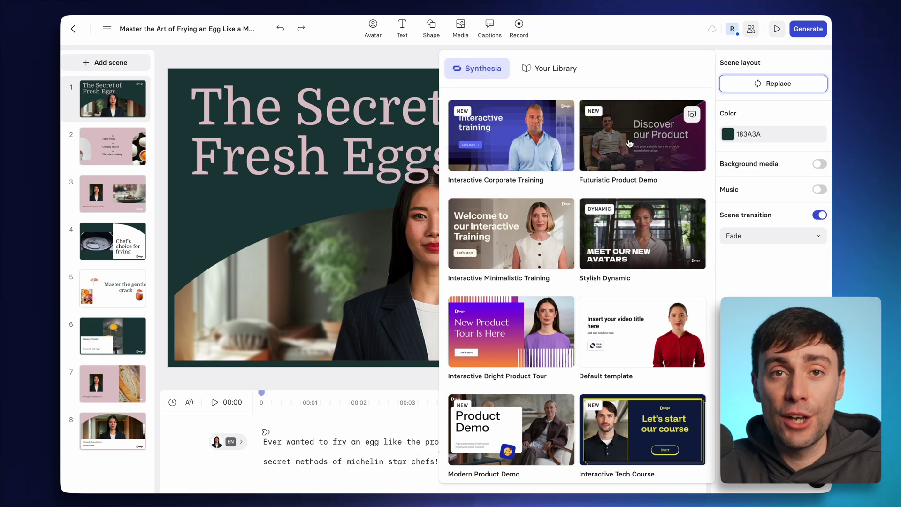
pyautogui.scroll(-2, 630, 143)
pyautogui.scroll(-3, 629, 143)
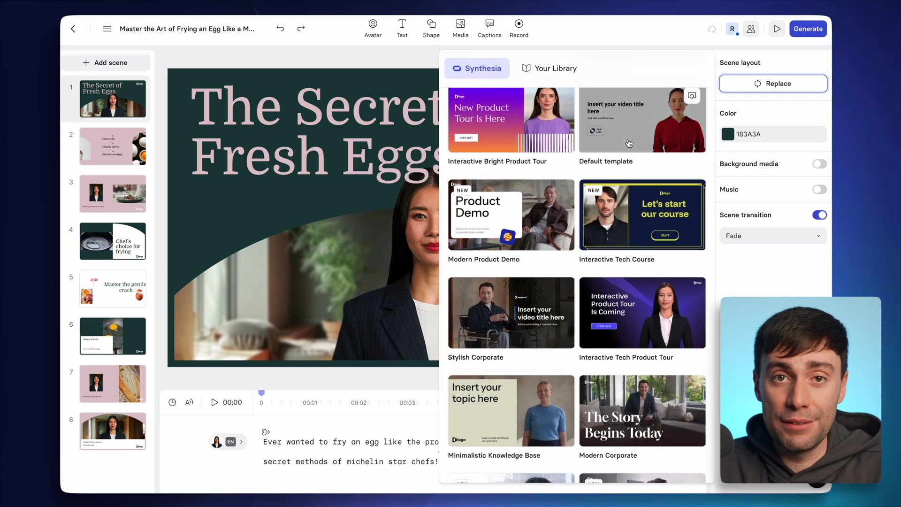
pyautogui.scroll(-2, 630, 143)
pyautogui.scroll(-1, 630, 143)
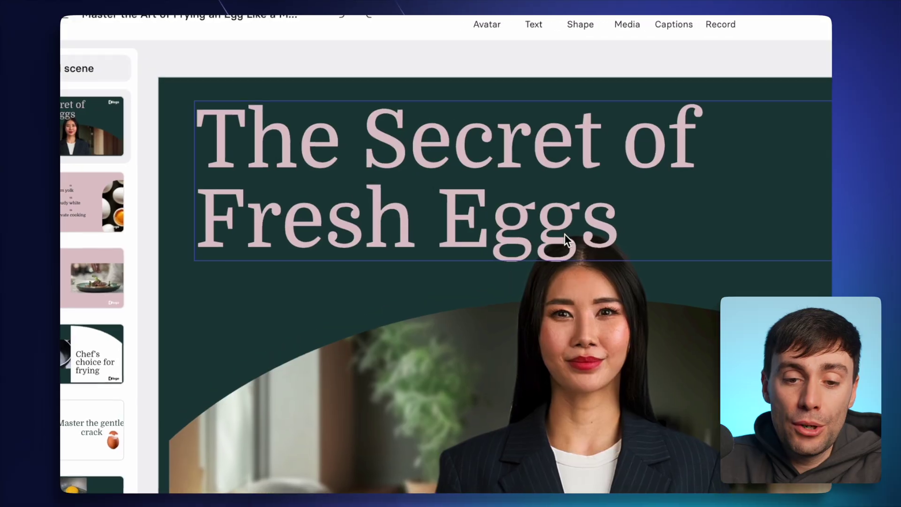
# Change 'Fresh' to 'Frying' in the opening title text box
pyautogui.click(403, 159)
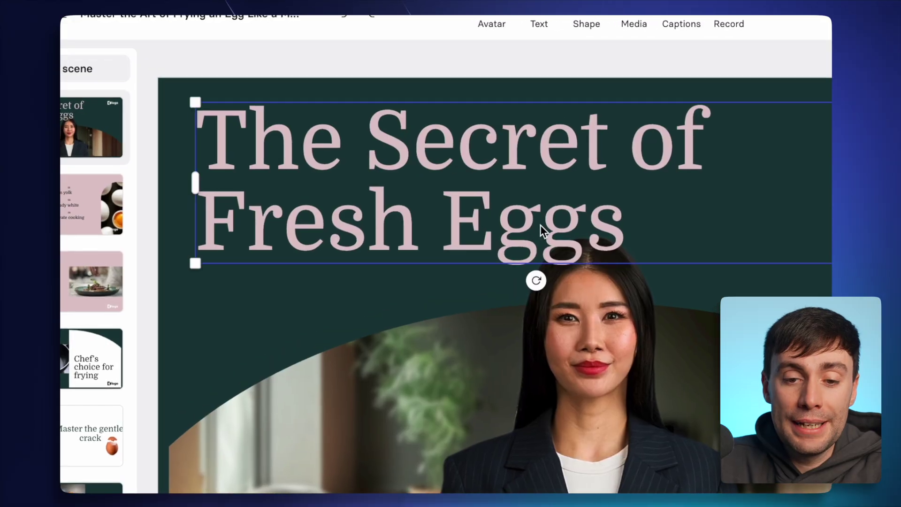
pyautogui.doubleClick(540, 225)
pyautogui.click(411, 221)
pyautogui.press('BackSpace')
pyautogui.press('BackSpace')
pyautogui.press('BackSpace')
pyautogui.press('BackSpace')
pyautogui.write('r')
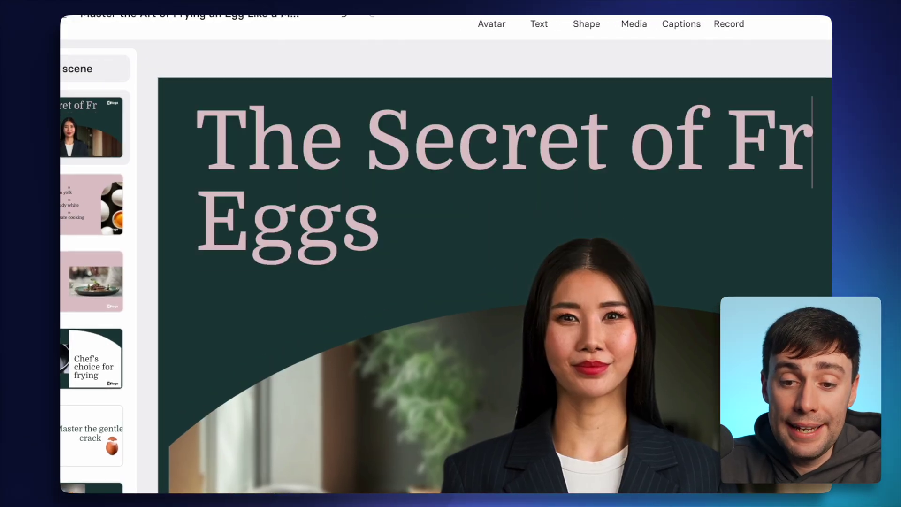
pyautogui.write('ying')
pyautogui.press('Escape')
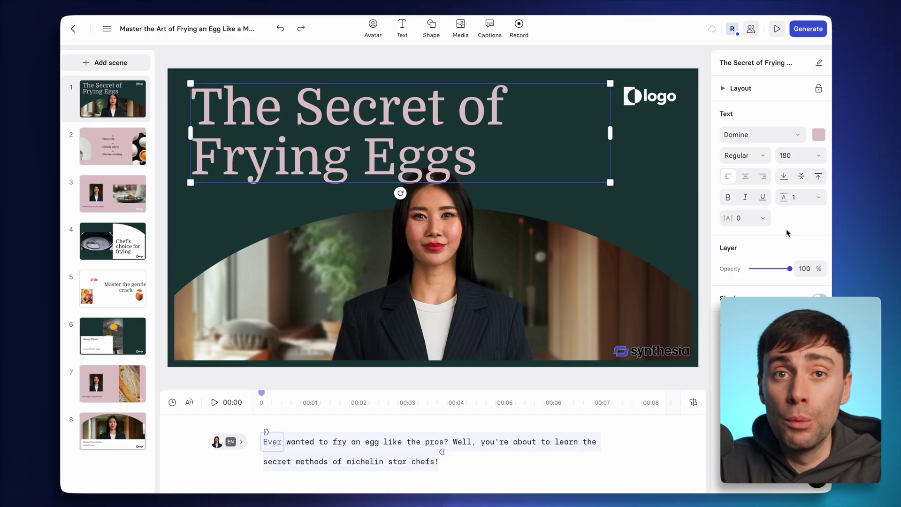
# Upload logo.png to replace the title scene's placeholder logo, then go to scene 3
pyautogui.click(661, 104)
pyautogui.click(783, 137)
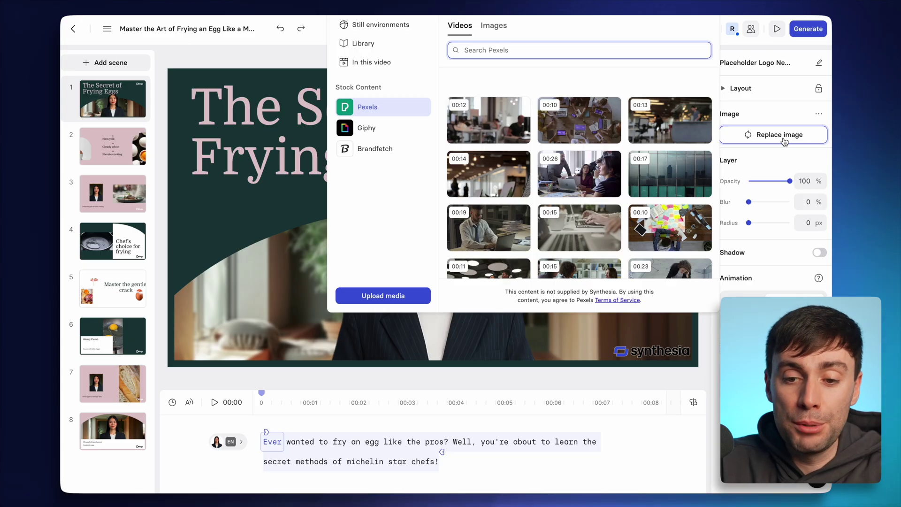
pyautogui.click(383, 296)
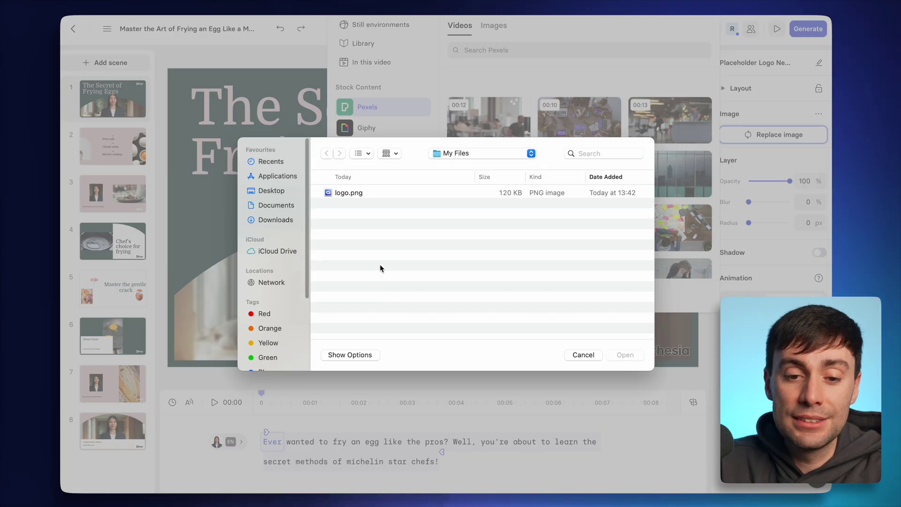
pyautogui.click(358, 194)
pyautogui.click(619, 355)
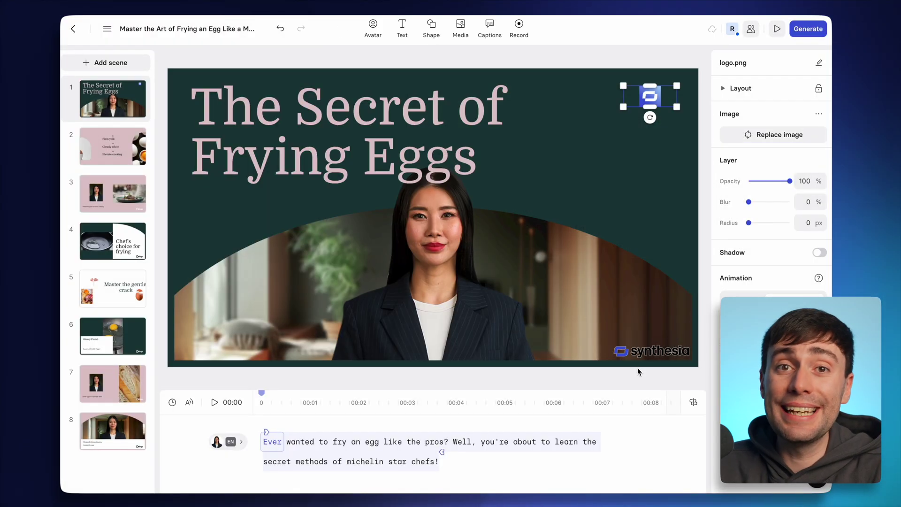
pyautogui.click(134, 205)
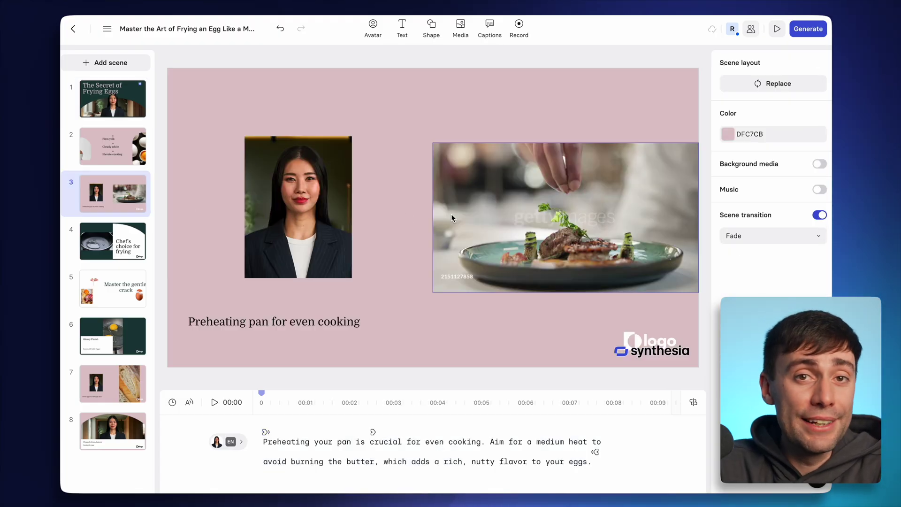
# Replace scene 3's plated-food video with the fried-egg clip from Pexels
pyautogui.click(515, 218)
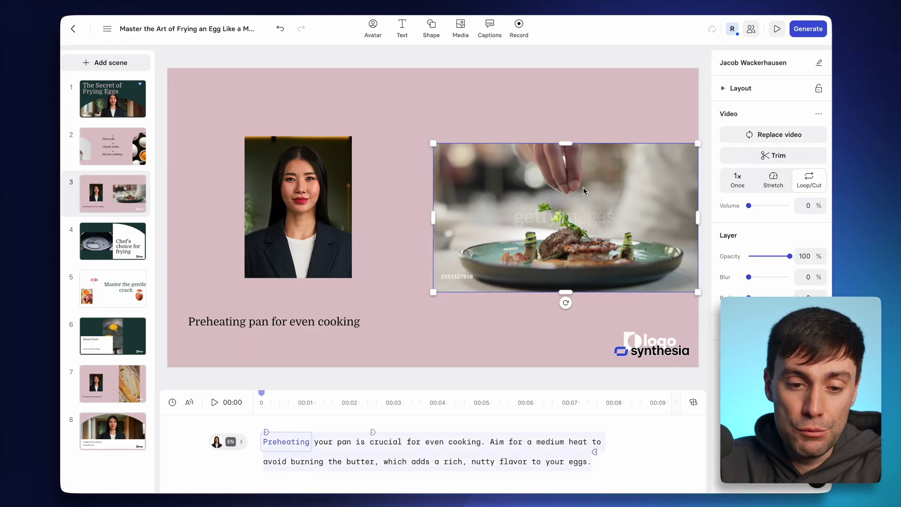
pyautogui.click(763, 135)
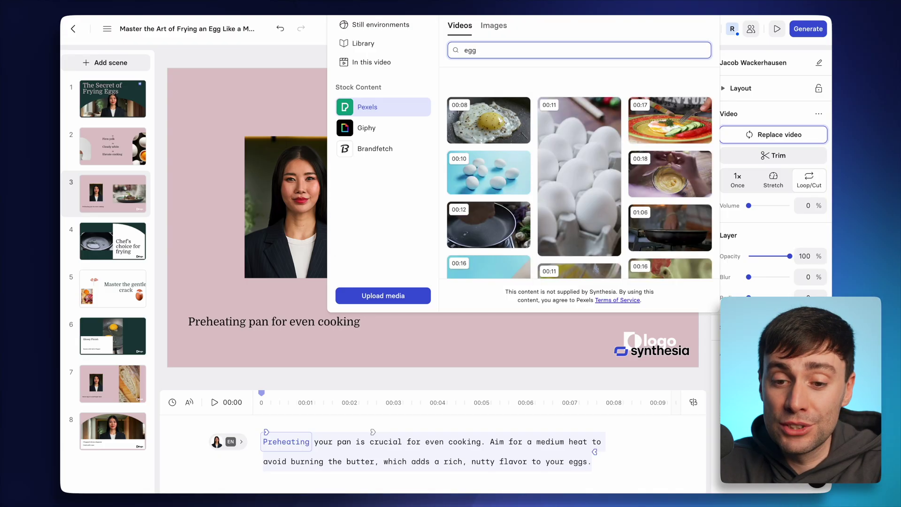
pyautogui.click(501, 123)
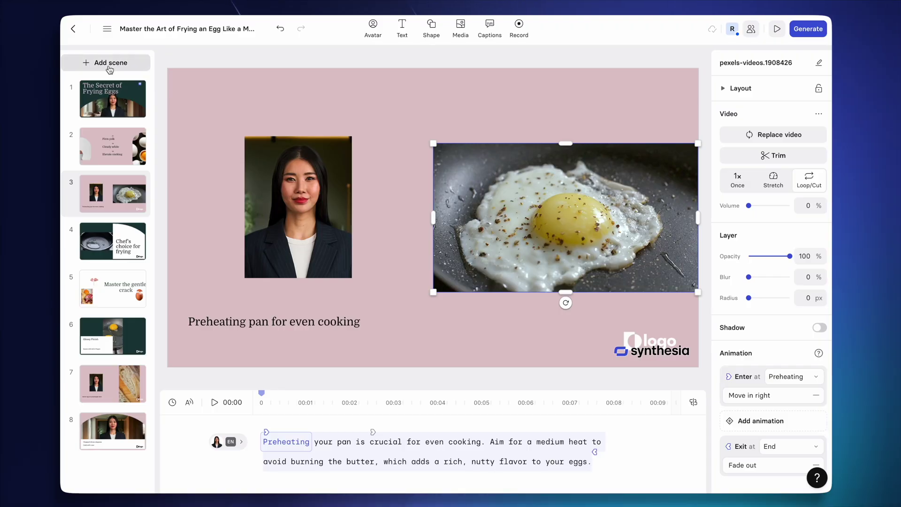
# Bring up the Aesthetic Sales Outreach scene templates to add a new scene
pyautogui.click(110, 64)
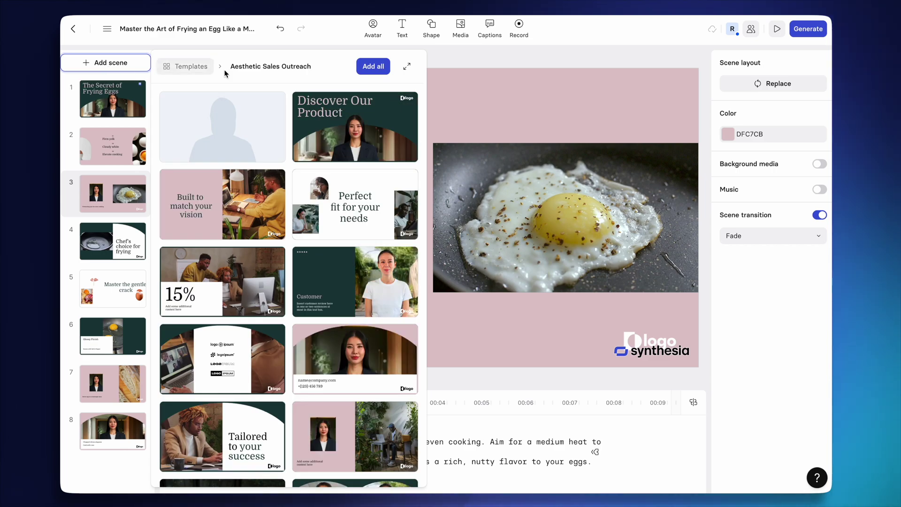
# Add a 'Built to match your vision' scene and replace its video with the 00:14 egg clip
pyautogui.click(257, 210)
pyautogui.click(610, 188)
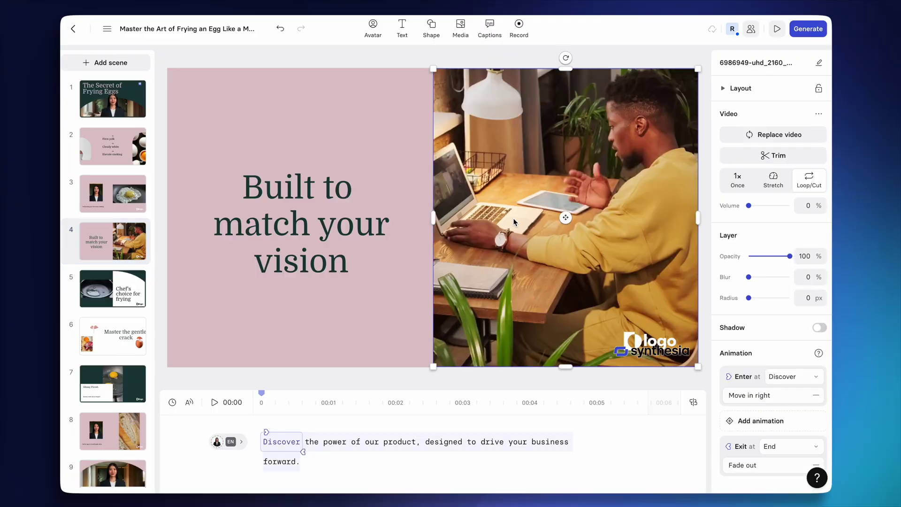
pyautogui.click(738, 137)
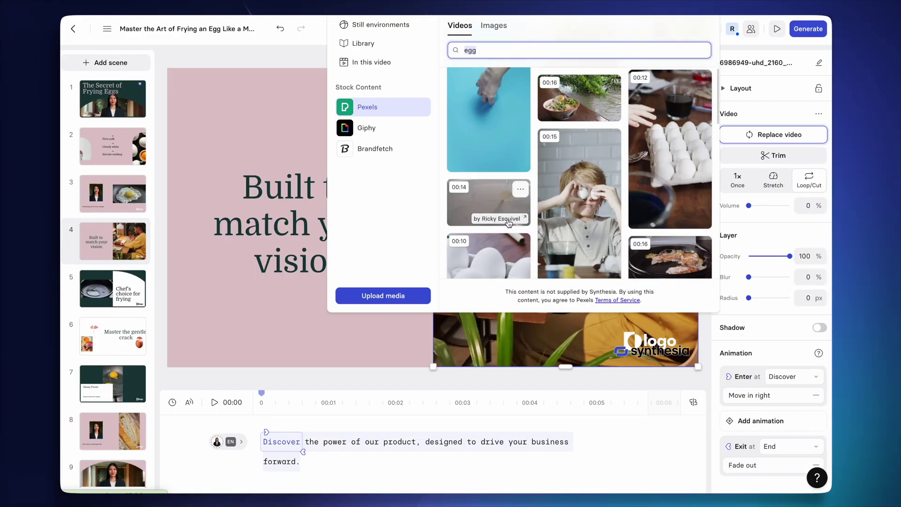
pyautogui.click(497, 207)
# Retitle the new scene 'Master the crack' and start rewriting its script with 'One thing that'
pyautogui.tripleClick(291, 220)
pyautogui.write('Master the crack')
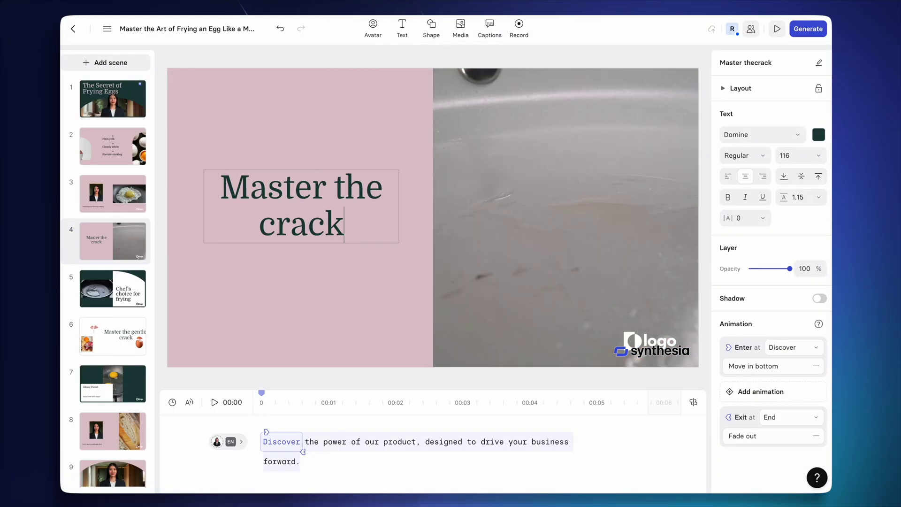
pyautogui.tripleClick(394, 441)
pyautogui.write('One thing that')
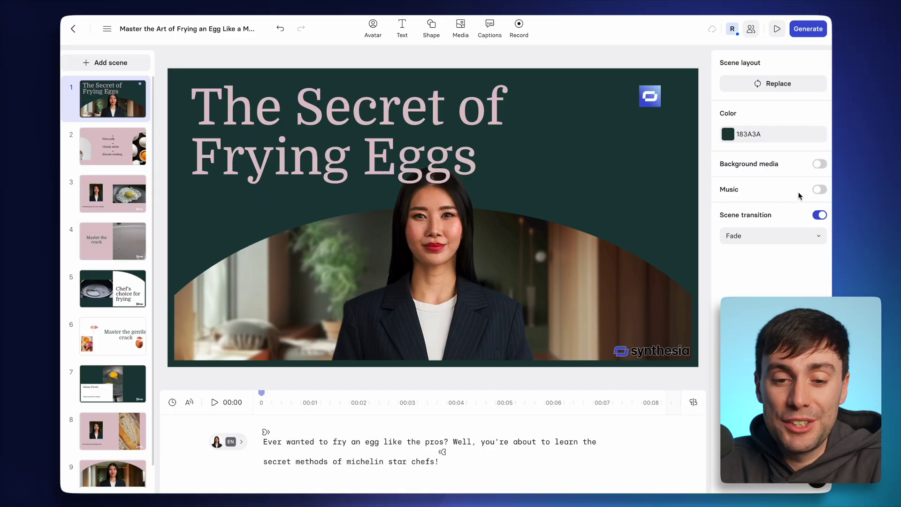
# Turn on background music with the Highland Park Soundstripe track, then open the Generate settings
pyautogui.click(819, 190)
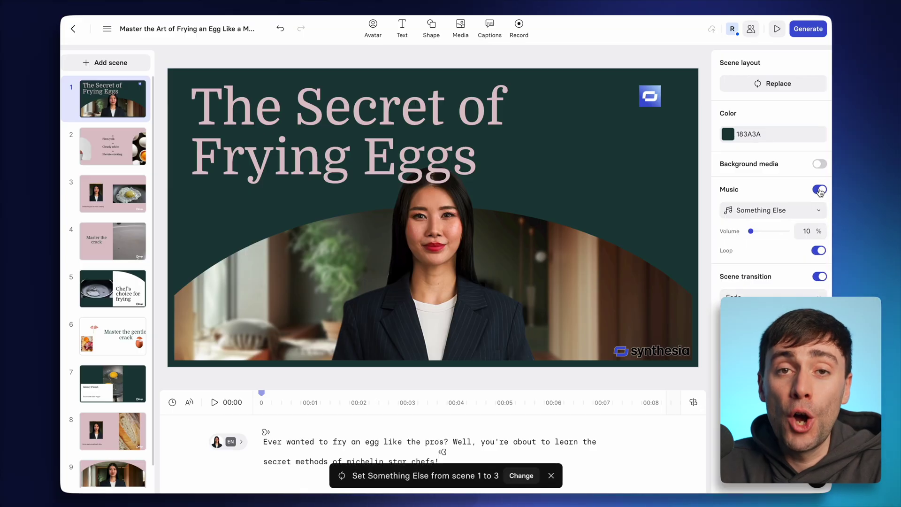
pyautogui.click(798, 210)
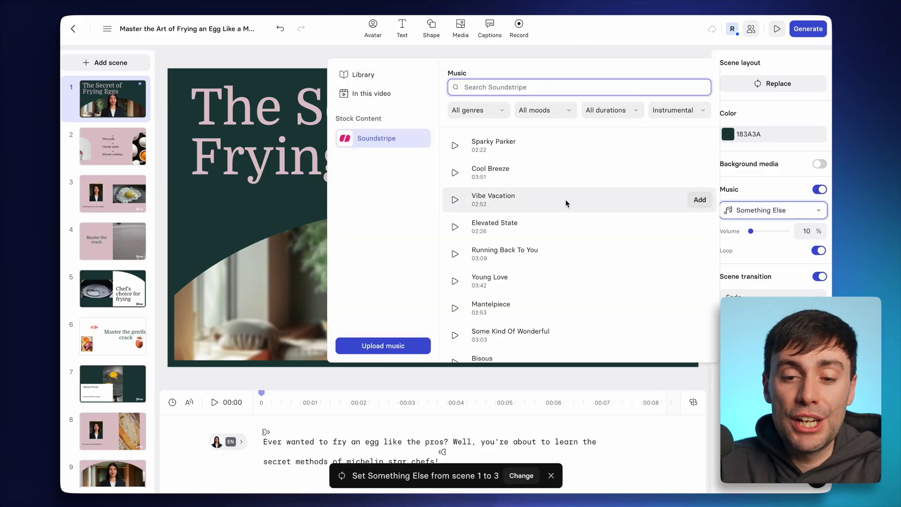
pyautogui.scroll(-4, 566, 202)
pyautogui.click(454, 237)
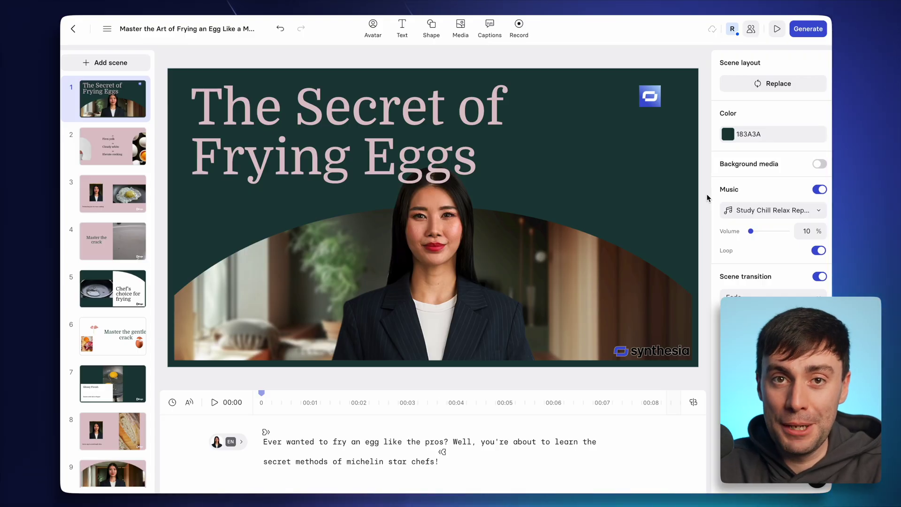
pyautogui.click(811, 33)
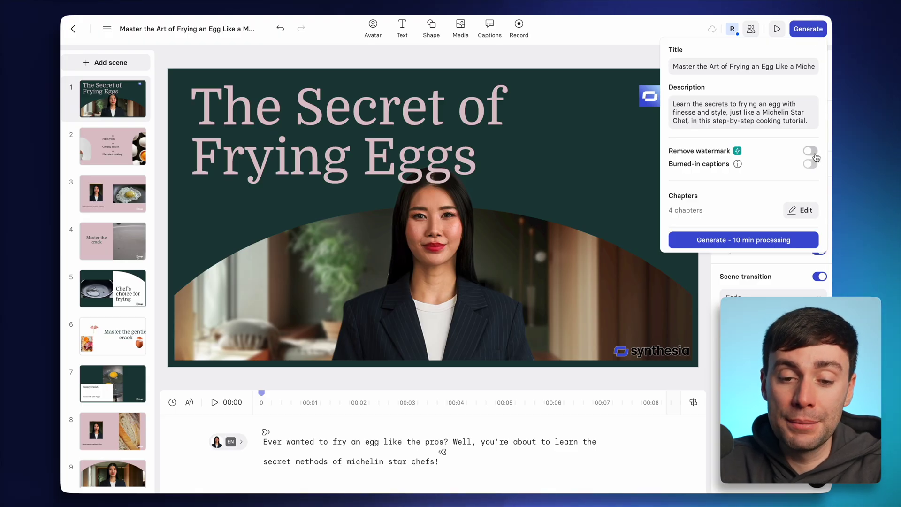
# Start the 10-minute render of the egg-frying tutorial video
pyautogui.click(774, 241)
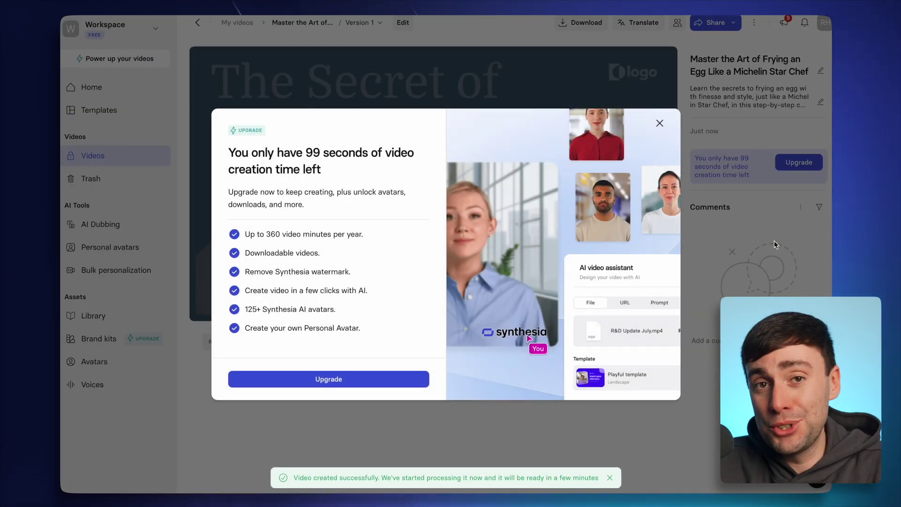